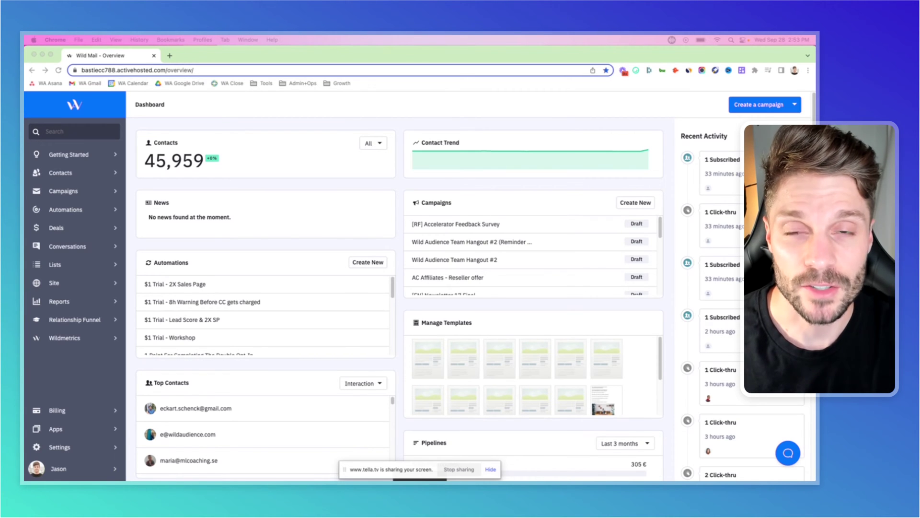
Open the Contacts list, then begin adding a new test contact and cancel it.
{"action": "left_click", "coordinate": [73, 173]}
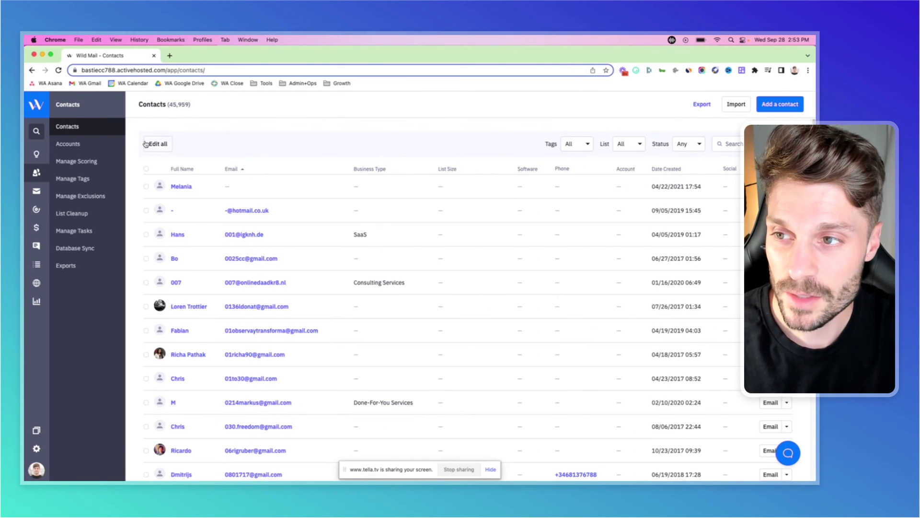
{"action": "left_click", "coordinate": [783, 106]}
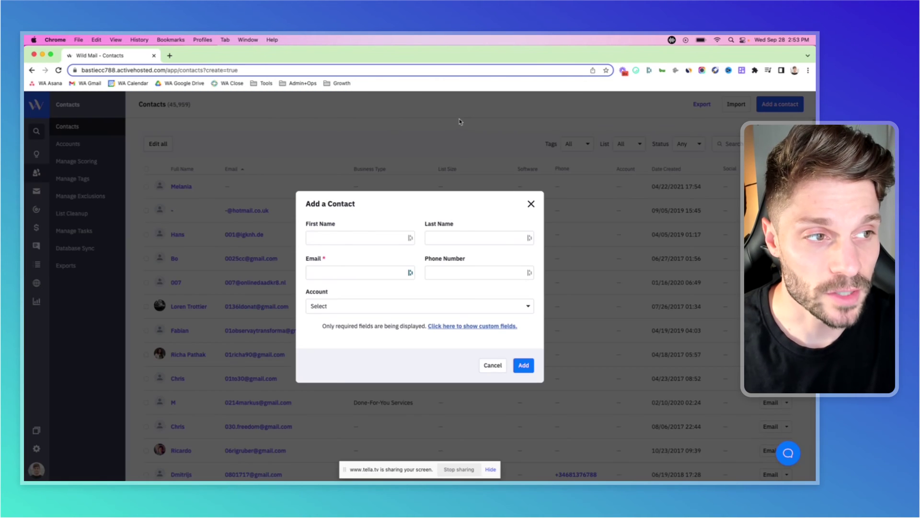
{"action": "left_click", "coordinate": [338, 239]}
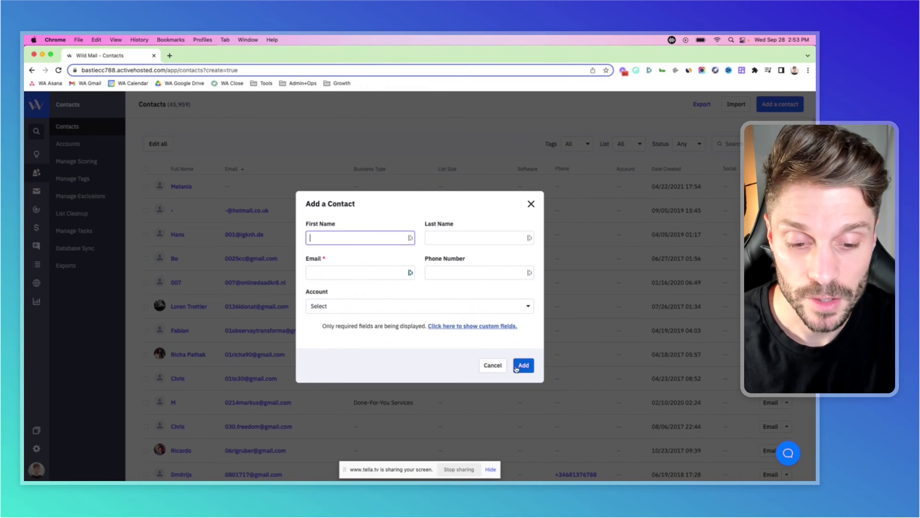
{"action": "left_click", "coordinate": [493, 366]}
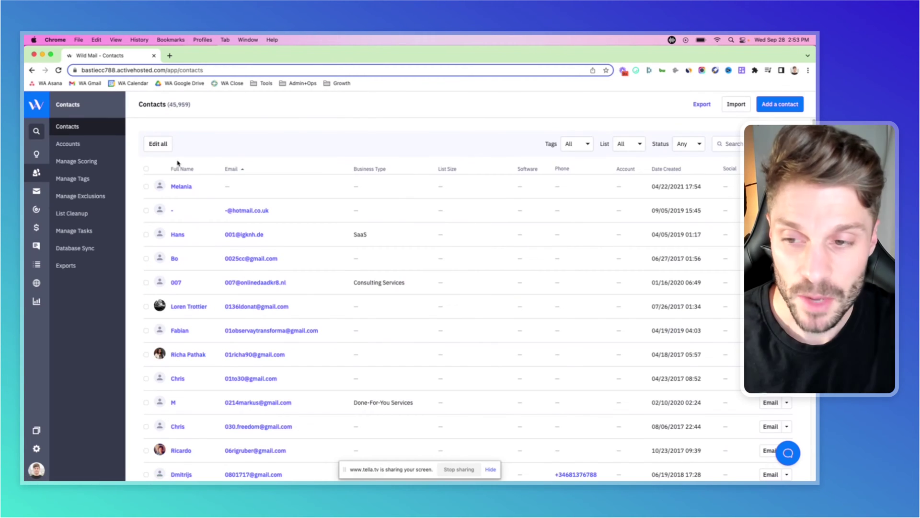
Open an existing contact's record and review its Automations section, searching the available automations.
{"action": "left_click", "coordinate": [185, 190]}
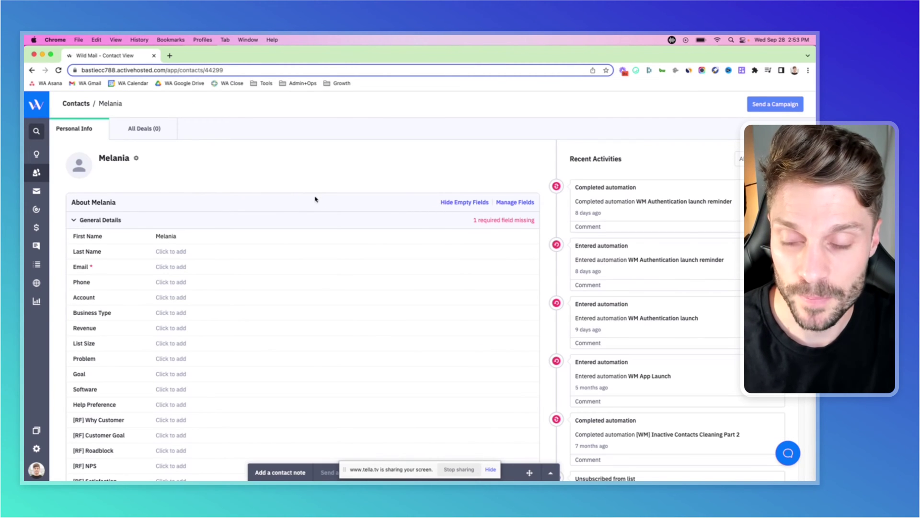
{"action": "scroll", "coordinate": [355, 209], "scroll_direction": "down", "scroll_amount": 5}
{"action": "scroll", "coordinate": [276, 257], "scroll_direction": "down", "scroll_amount": 15}
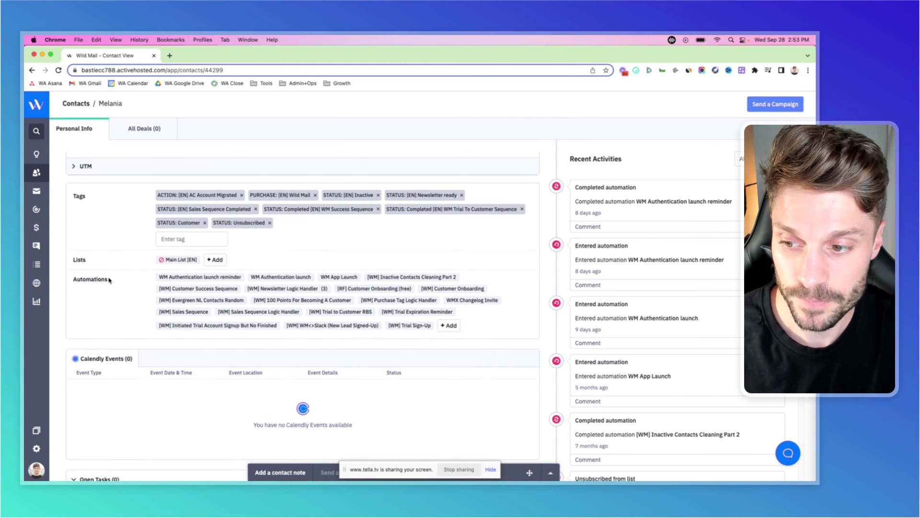
{"action": "left_click_drag", "start_coordinate": [112, 282], "coordinate": [72, 280]}
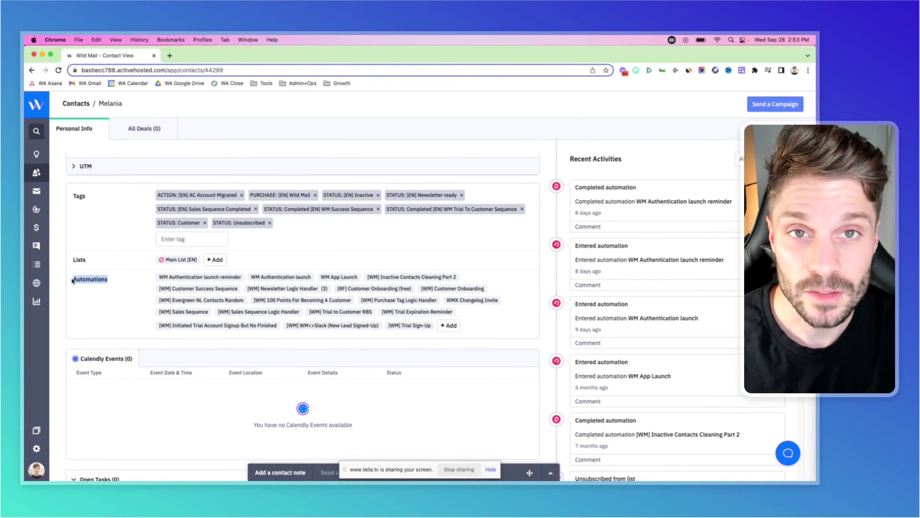
{"action": "left_click", "coordinate": [124, 295]}
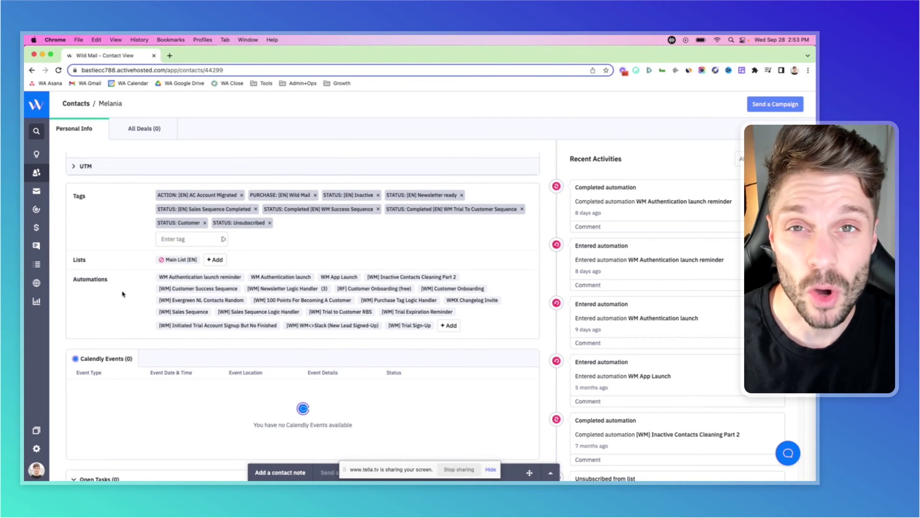
{"action": "left_click", "coordinate": [449, 325]}
{"action": "left_click", "coordinate": [489, 142]}
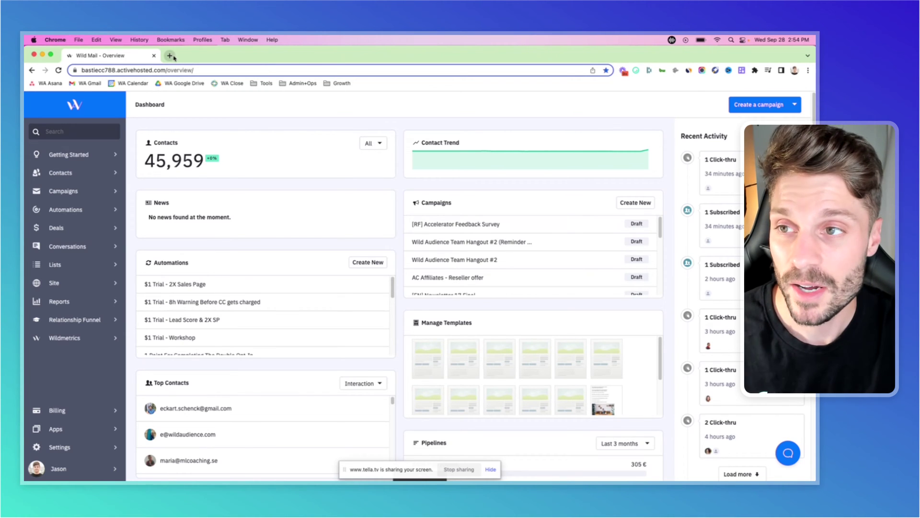
{"action": "left_click", "coordinate": [78, 40]}
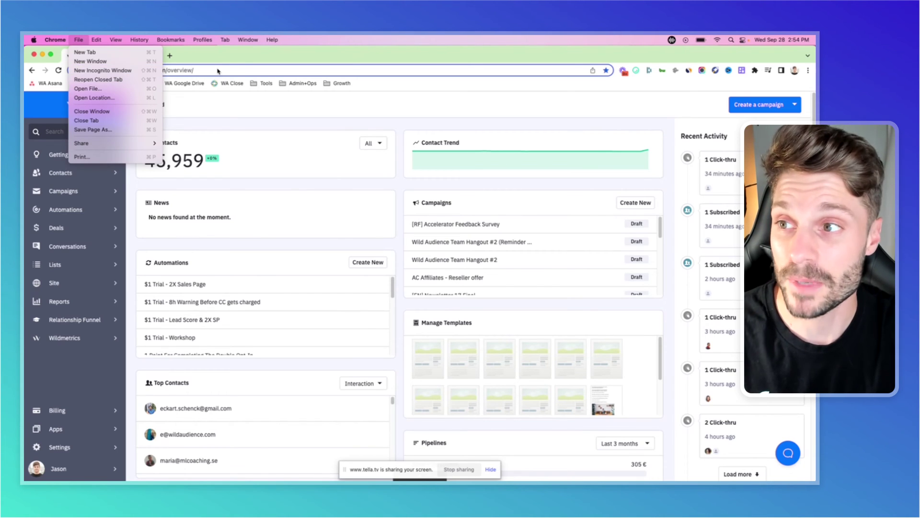
{"action": "left_click", "coordinate": [371, 49]}
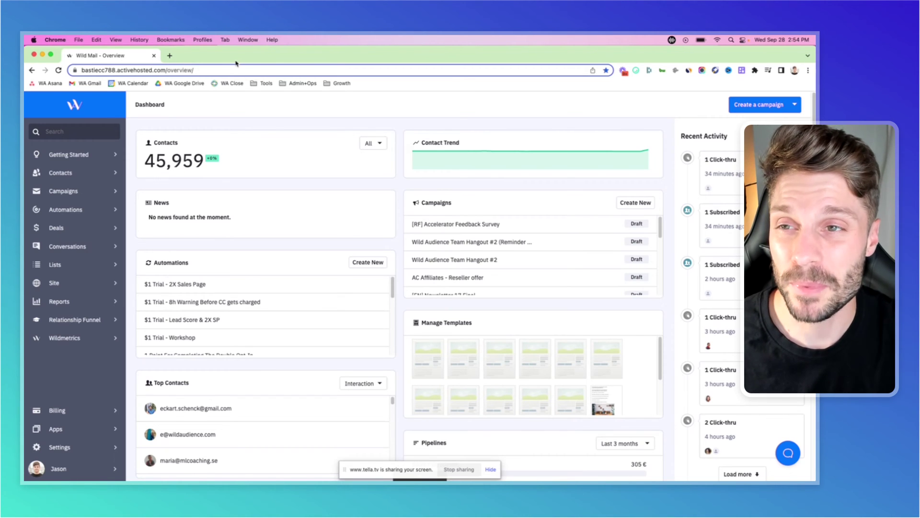
{"action": "key", "text": "super+Tab"}
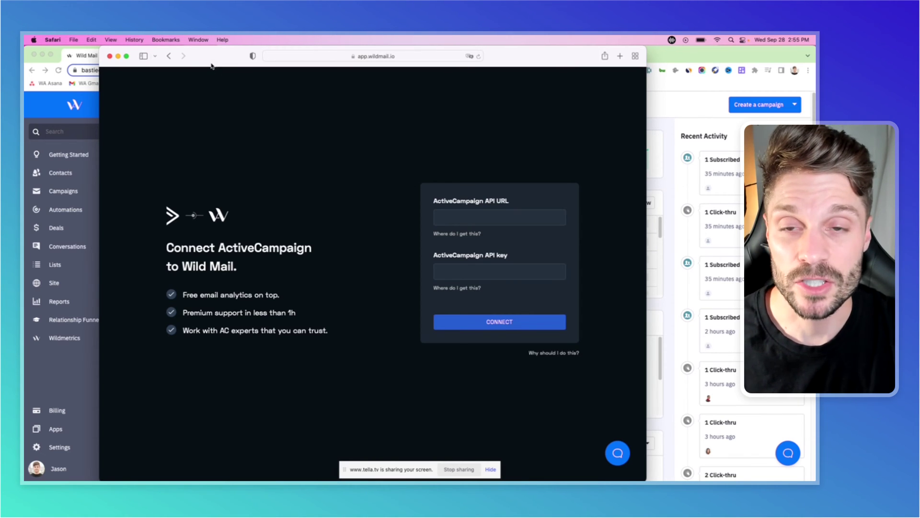
{"action": "left_click", "coordinate": [110, 56]}
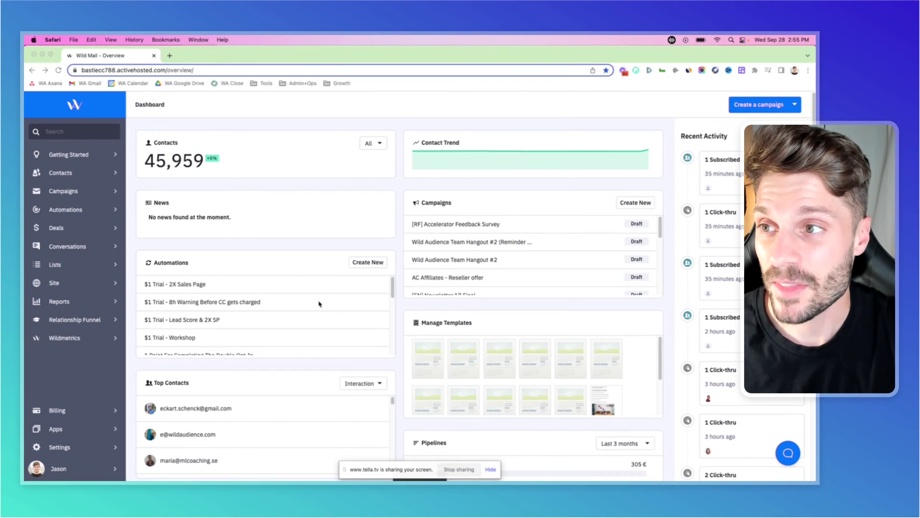
{"action": "left_click", "coordinate": [235, 130]}
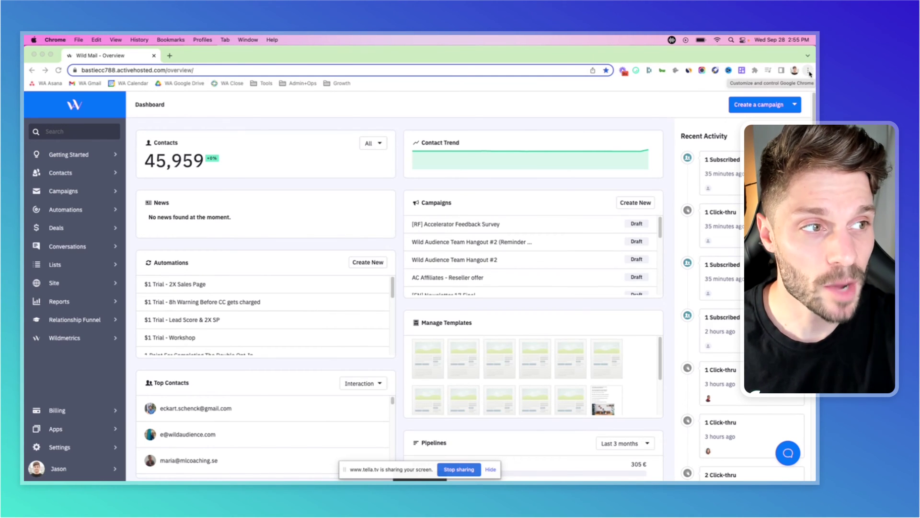
{"action": "left_click", "coordinate": [808, 71]}
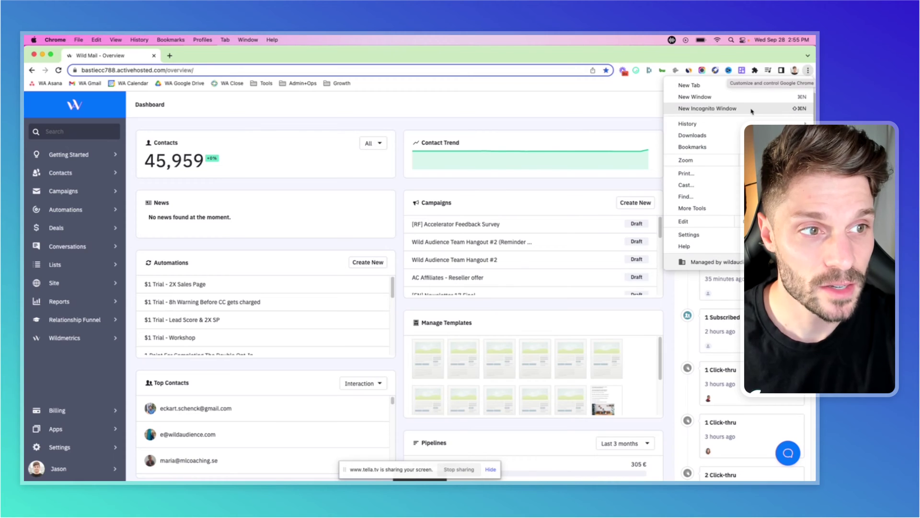
{"action": "mouse_move", "coordinate": [718, 246]}
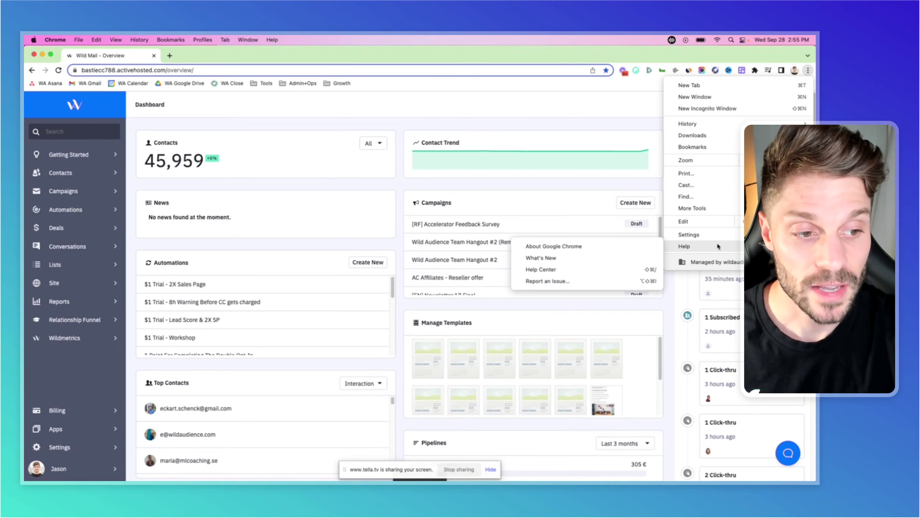
{"action": "left_click", "coordinate": [643, 250]}
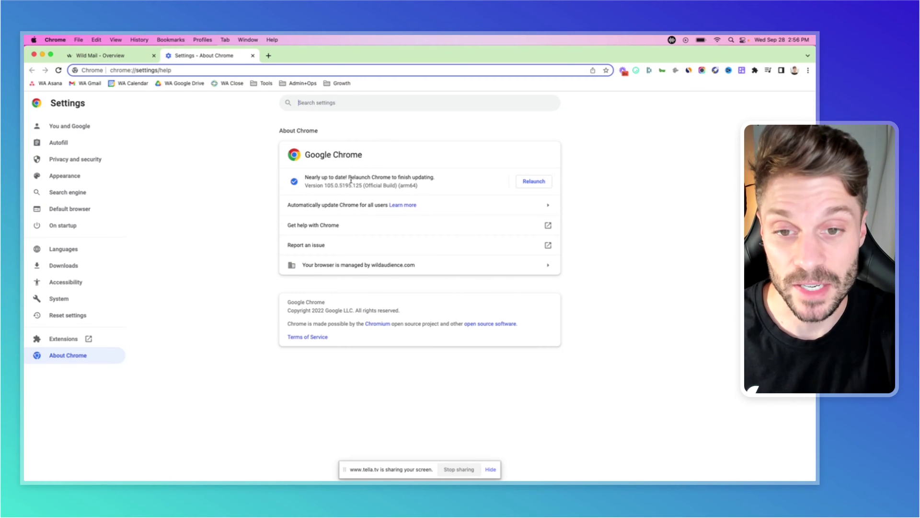
{"action": "left_click_drag", "start_coordinate": [325, 185], "coordinate": [350, 185]}
{"action": "left_click", "coordinate": [453, 185]}
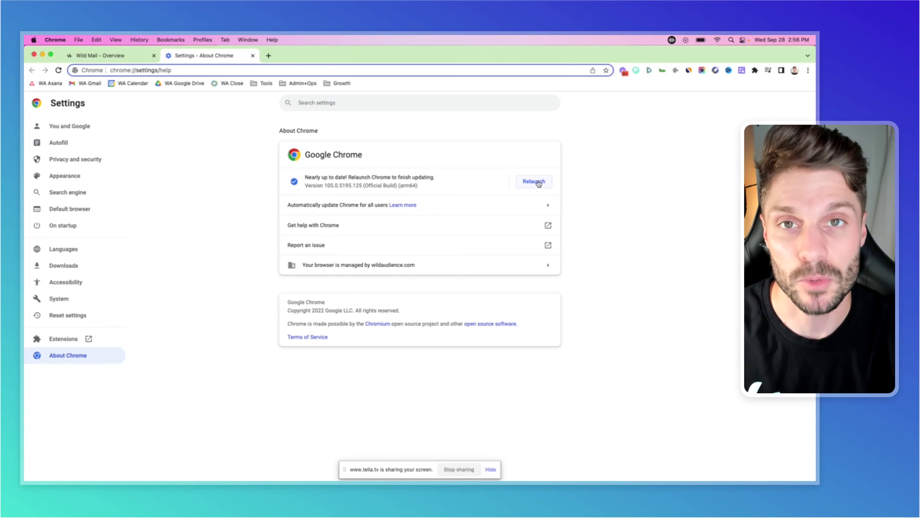
{"action": "key", "text": "super+w"}
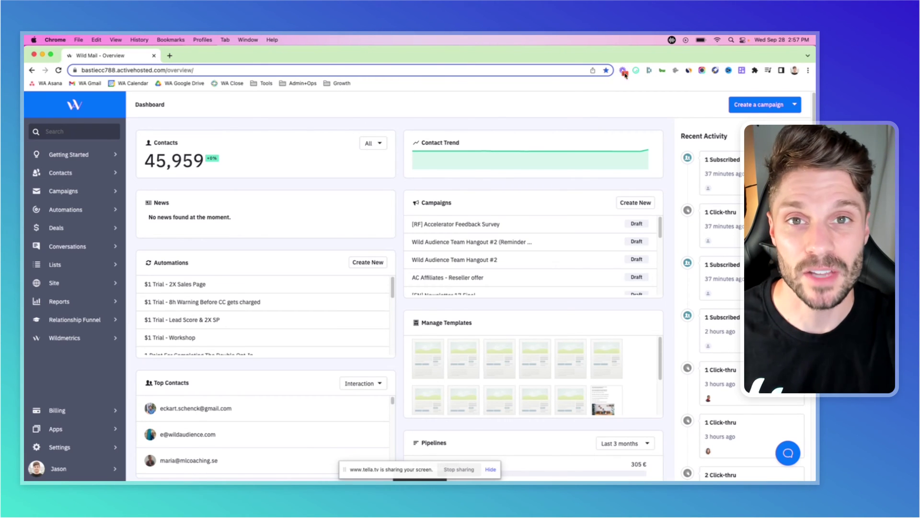
Open Chrome's full browsing history and the Clear browsing data options, keeping Last hour as the time range.
{"action": "left_click", "coordinate": [808, 70]}
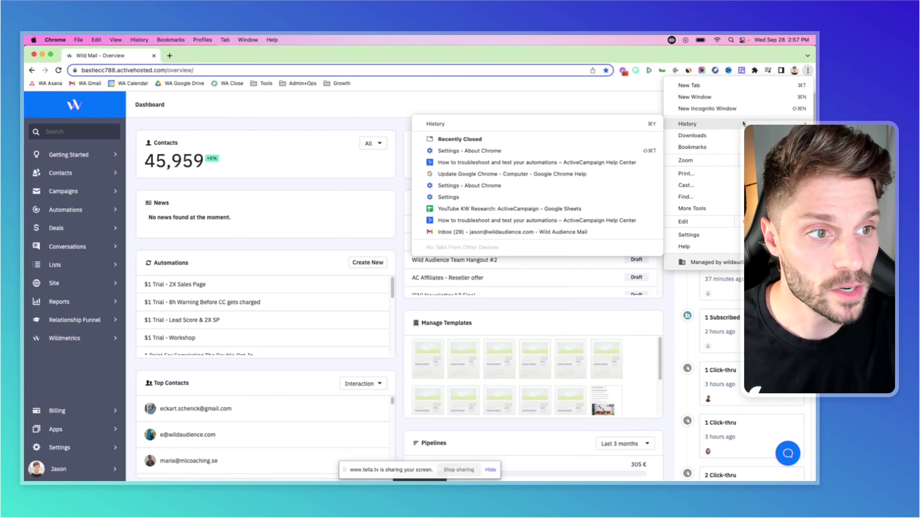
{"action": "left_click", "coordinate": [567, 125]}
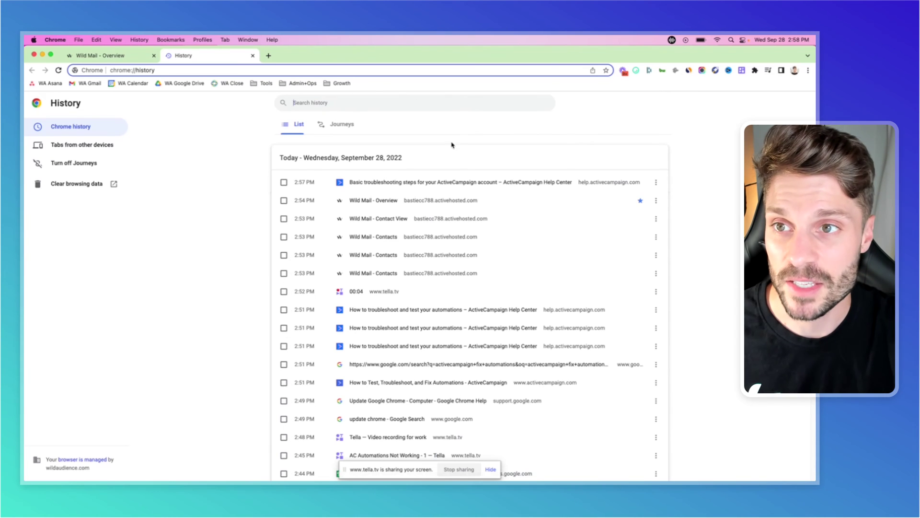
{"action": "left_click", "coordinate": [89, 186]}
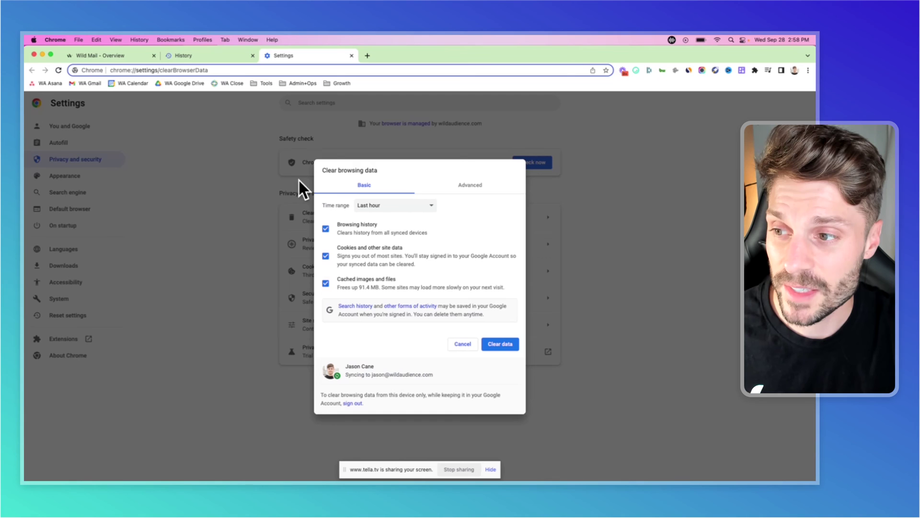
{"action": "left_click", "coordinate": [424, 212]}
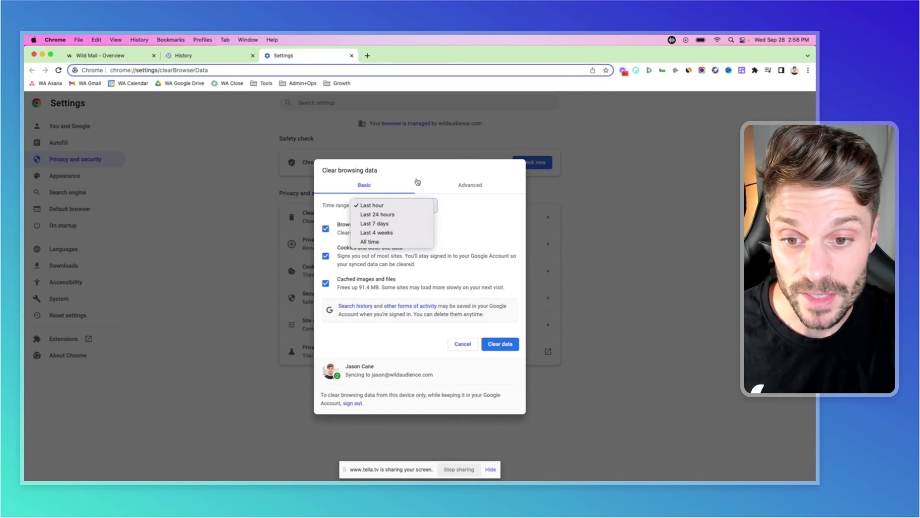
{"action": "left_click", "coordinate": [368, 187]}
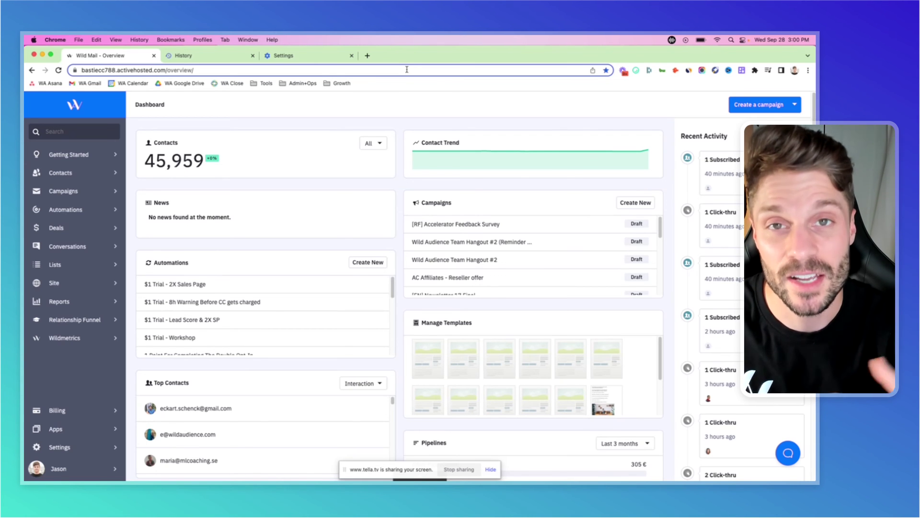
Open the account's automations, then show the list of installed Chrome extensions.
{"action": "left_click", "coordinate": [89, 216]}
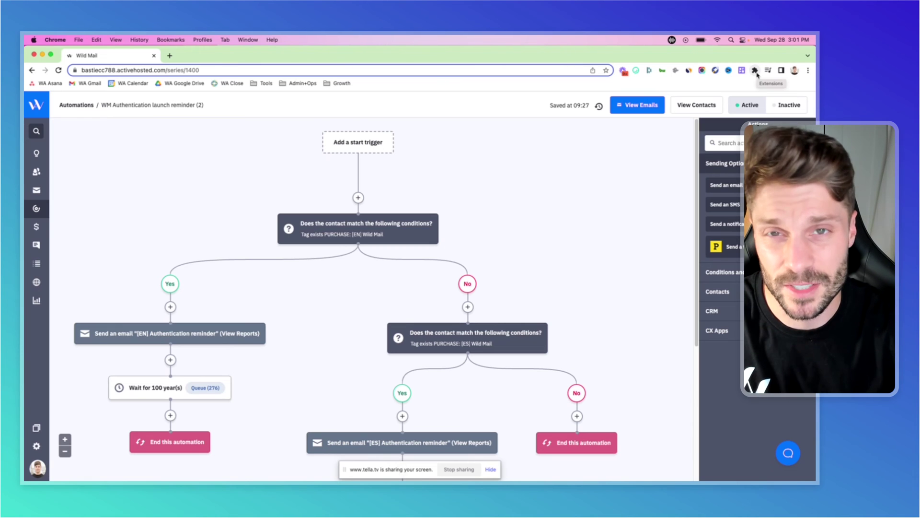
{"action": "left_click", "coordinate": [756, 72]}
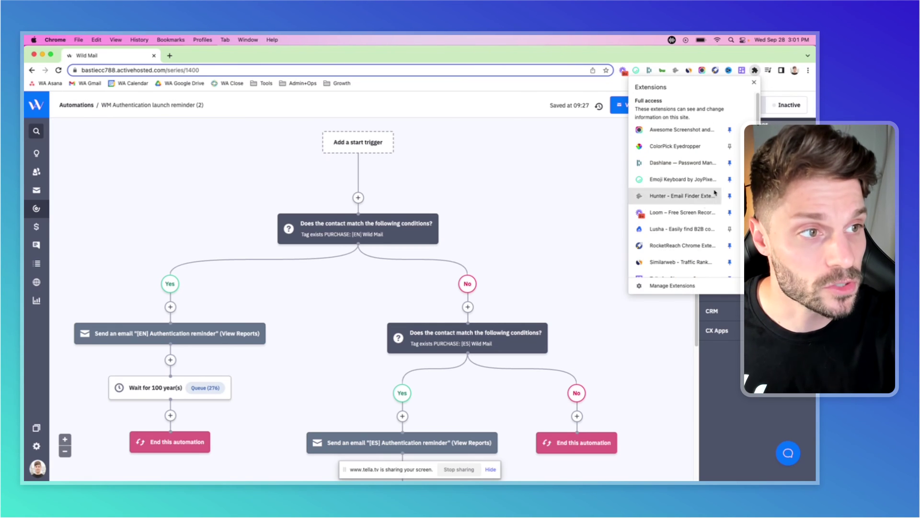
{"action": "scroll", "coordinate": [681, 230], "scroll_direction": "down", "scroll_amount": 1}
Open the chrome://extensions management page and scroll through the installed extensions.
{"action": "left_click", "coordinate": [687, 287]}
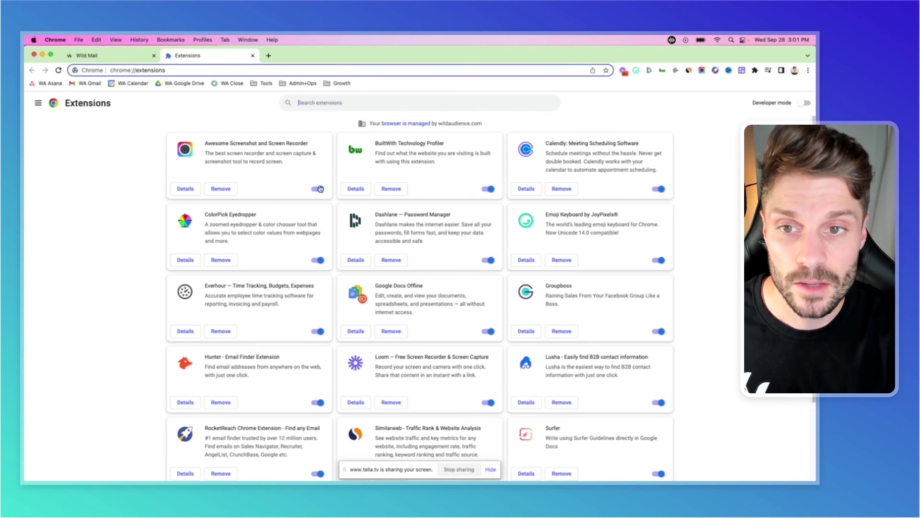
{"action": "scroll", "coordinate": [480, 206], "scroll_direction": "down", "scroll_amount": 3}
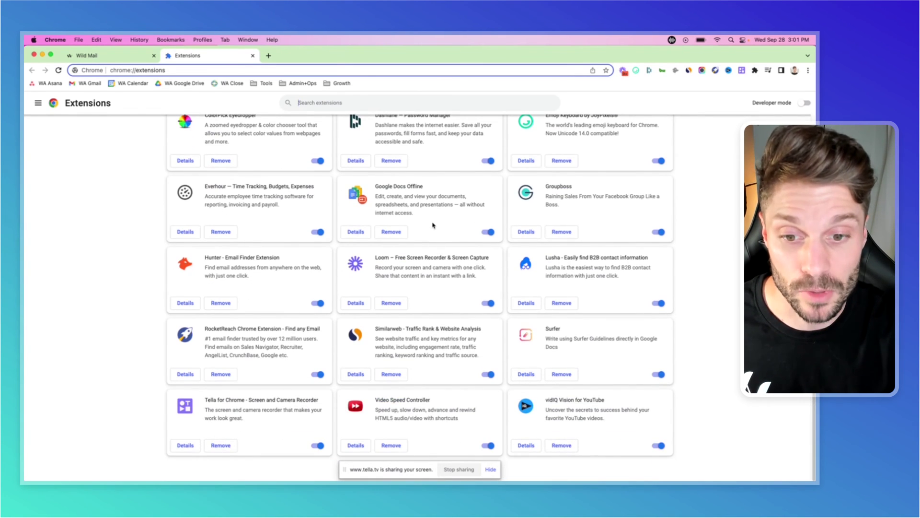
{"action": "scroll", "coordinate": [434, 225], "scroll_direction": "up", "scroll_amount": 3}
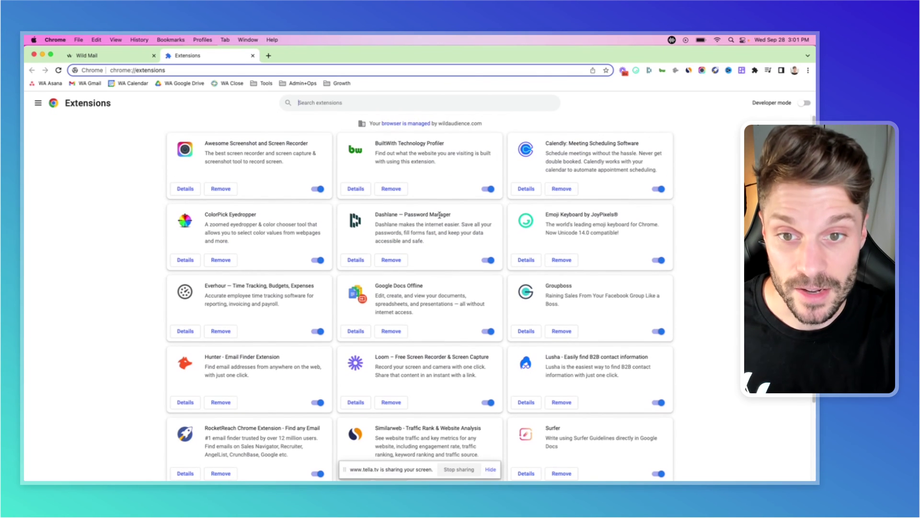